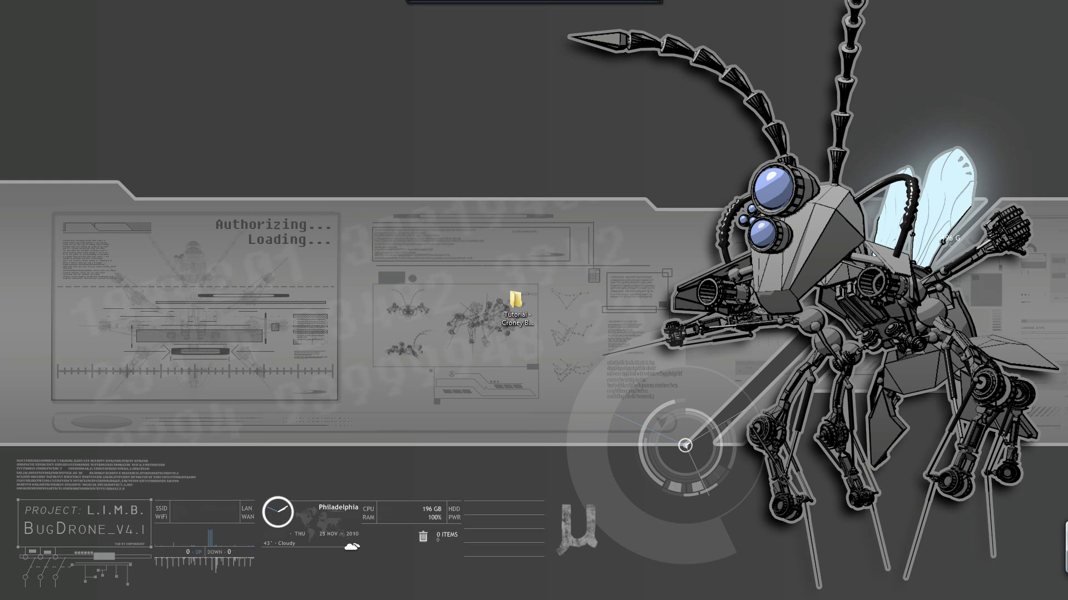
Select the Tutorial - Croney Bot v4.0 folder icon on the desktop
left_click(517, 306)
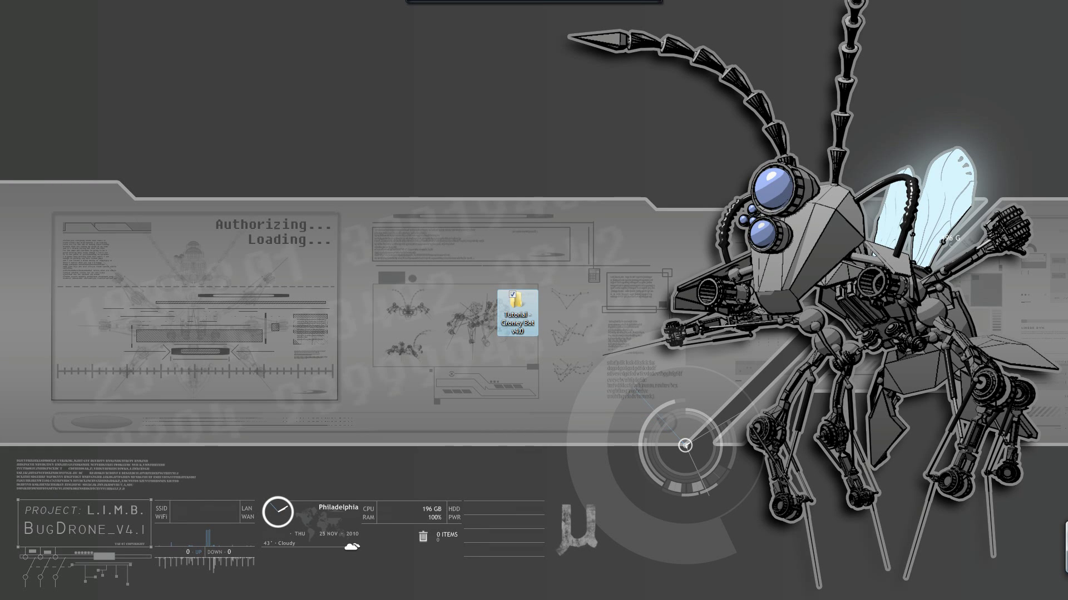
Browse into Tutorial - Croney Bot v4.0 > Extras > Croney Bot and select the 4 Screen L.I.M.B. Wallpaper
key("Return")
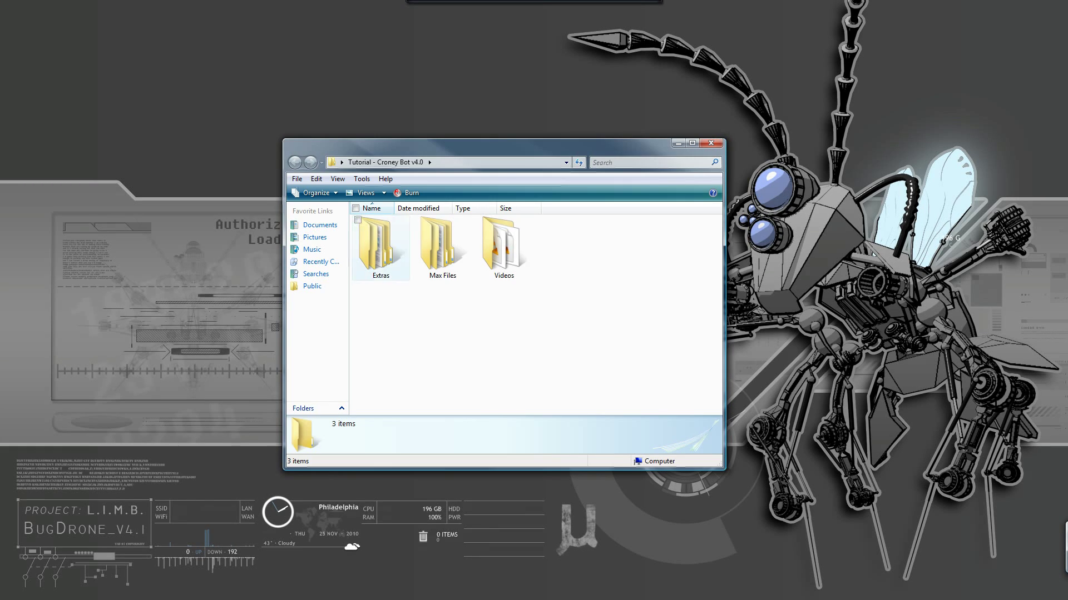
key("Return")
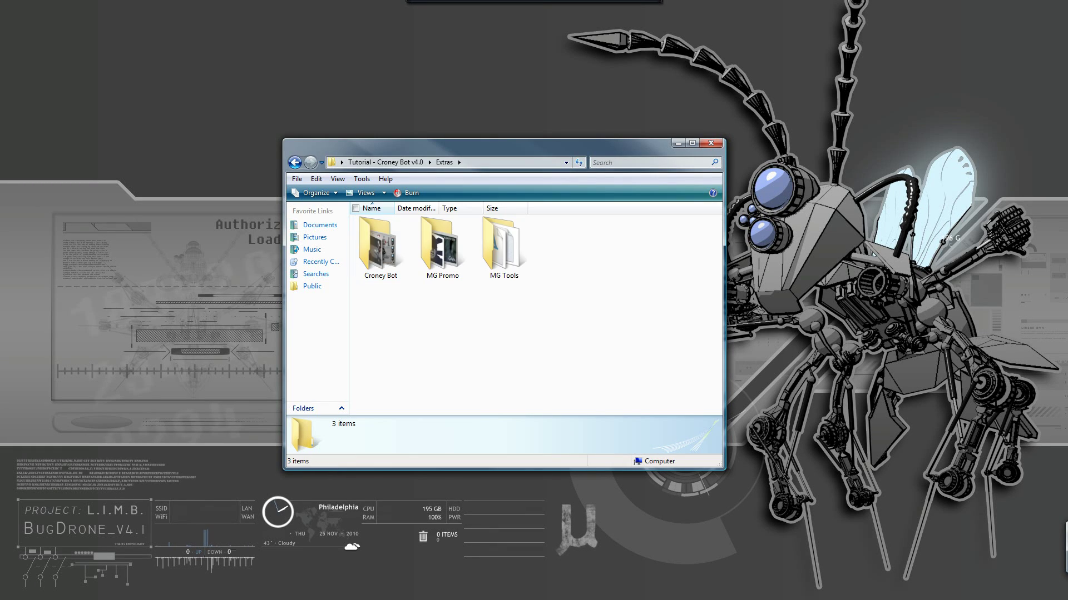
key("Return")
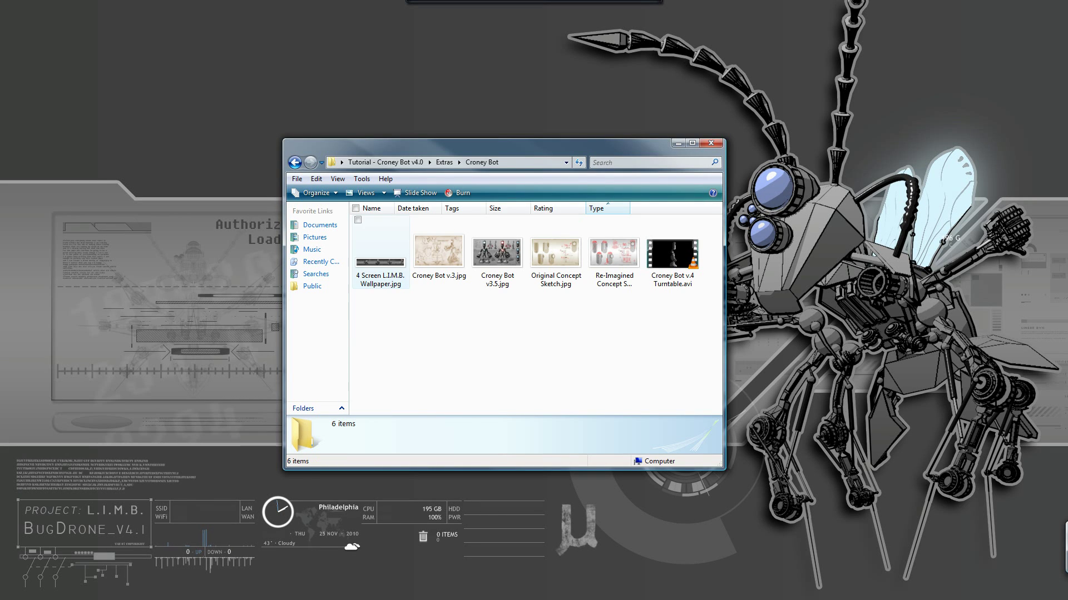
key("Right")
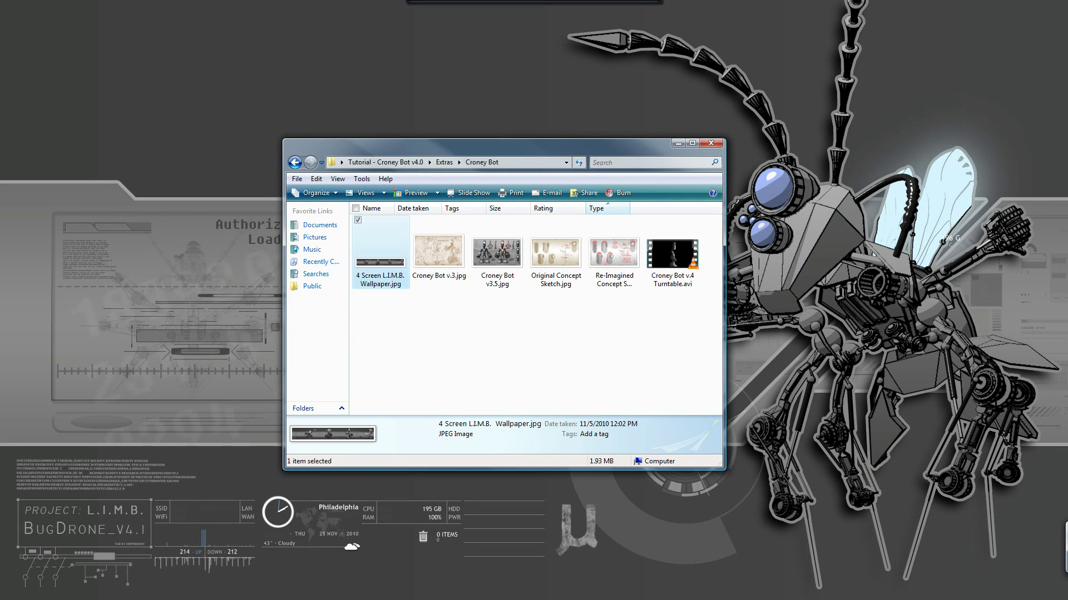
View the 4 Screen L.I.M.B. Wallpaper's BugDrone, ComBot logo and second robot, then show Croney Bot v.3
key("Return")
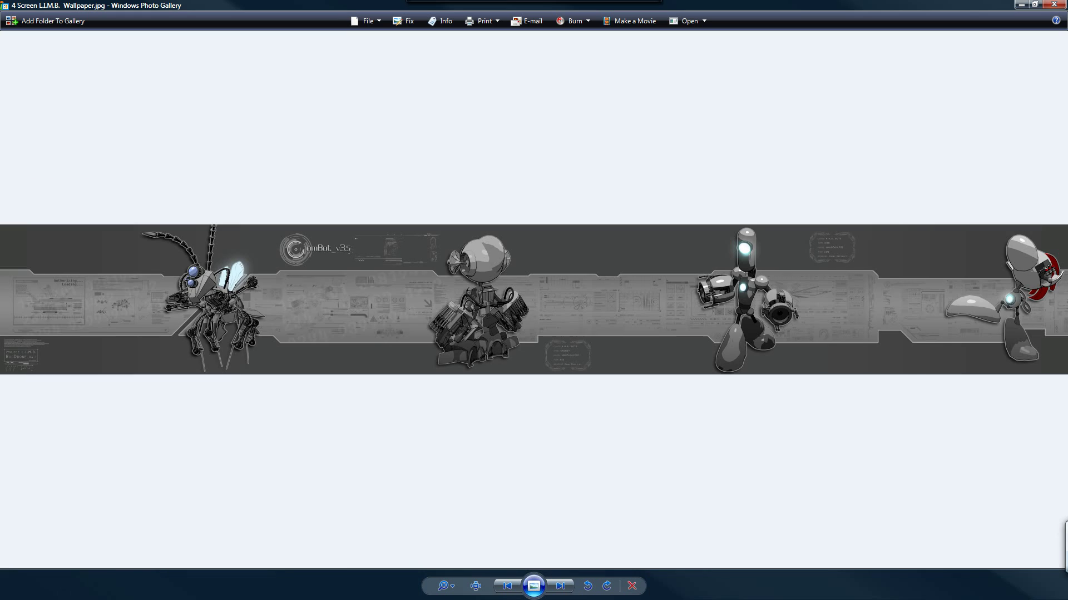
scroll(576, 300, "up", 5)
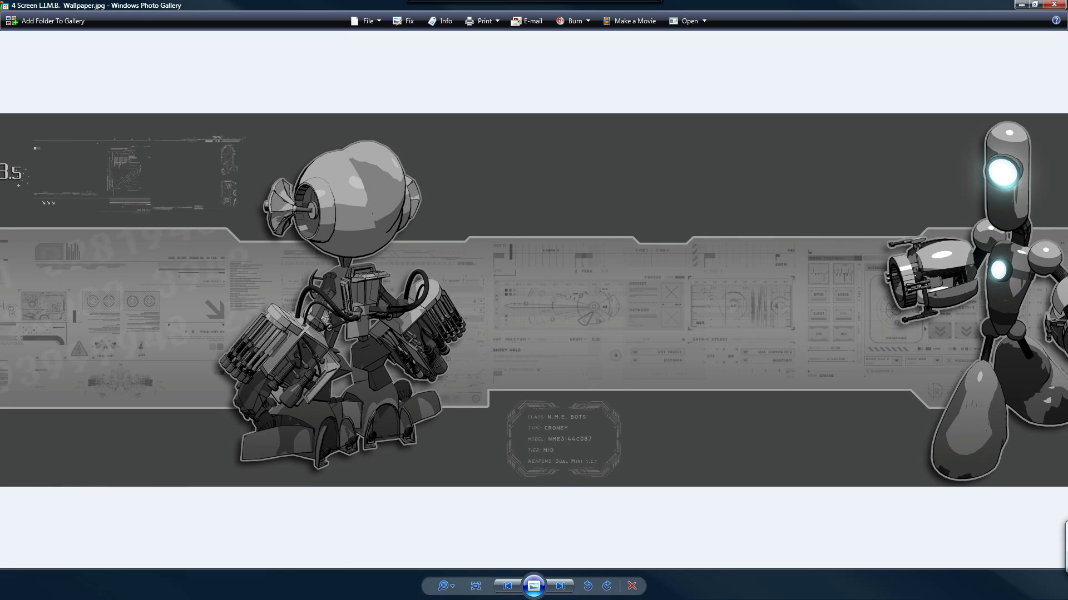
key("Left")
key("Left")
key("Left")
key("Left")
key("Left")
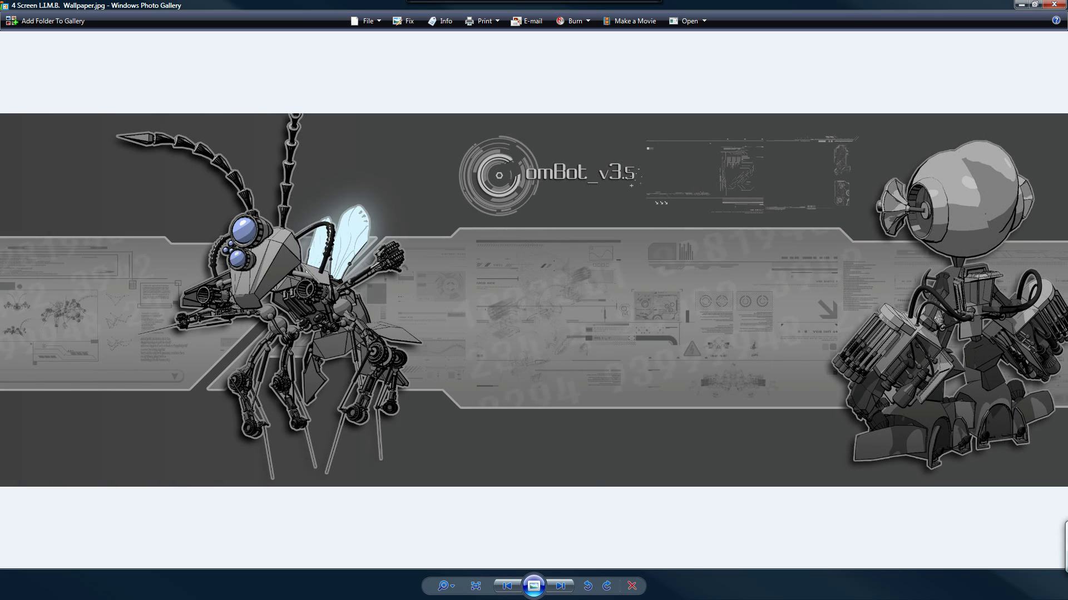
key("Left")
key("Left")
key("Left")
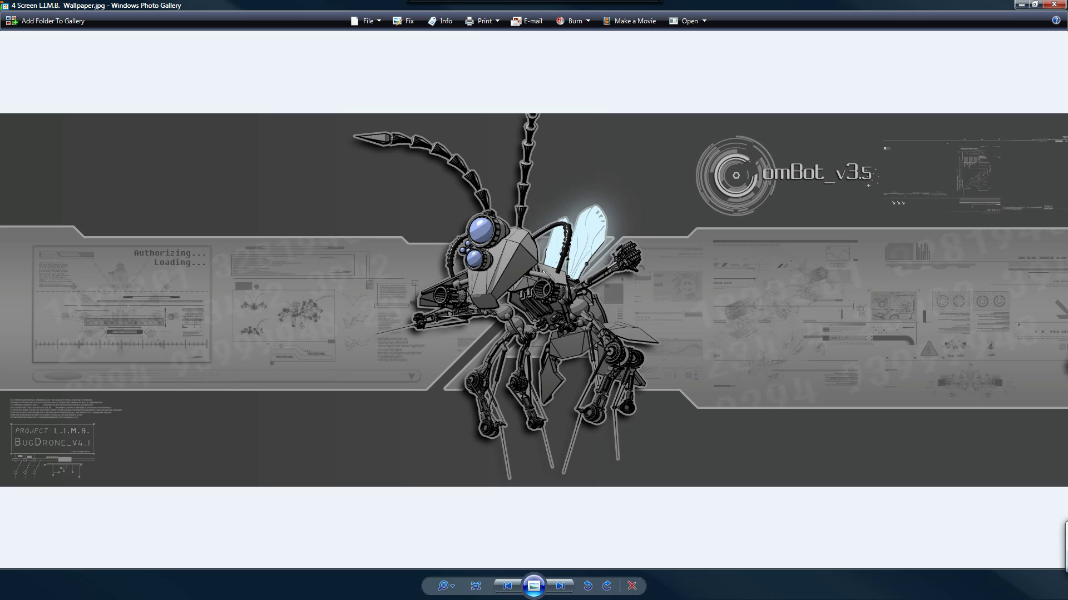
key("Right")
key("Right")
key("Right")
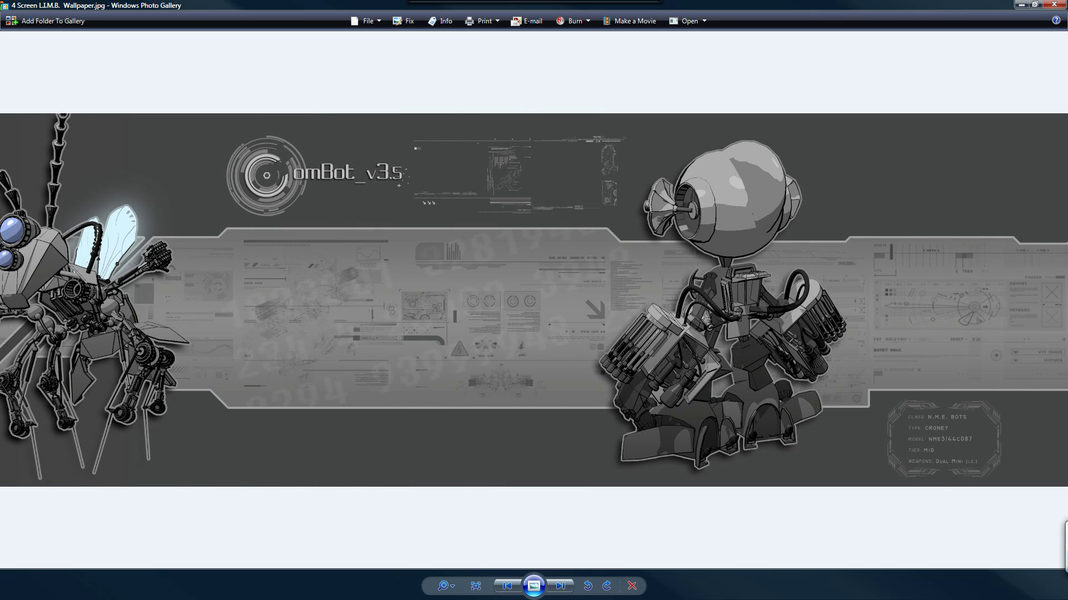
key("Right")
key("Left")
key("Left")
key("Left")
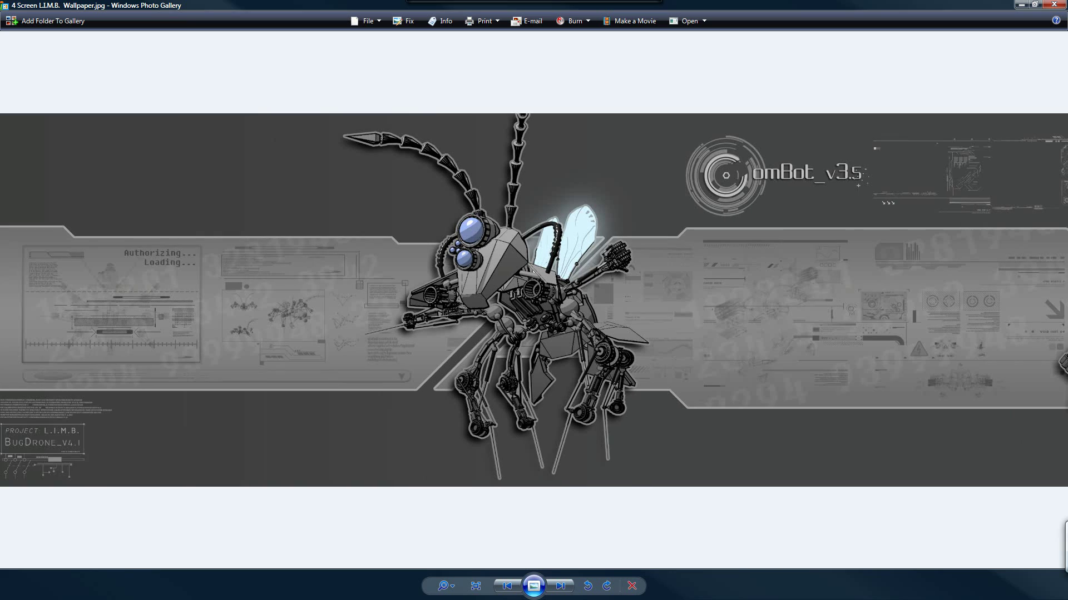
key("Right")
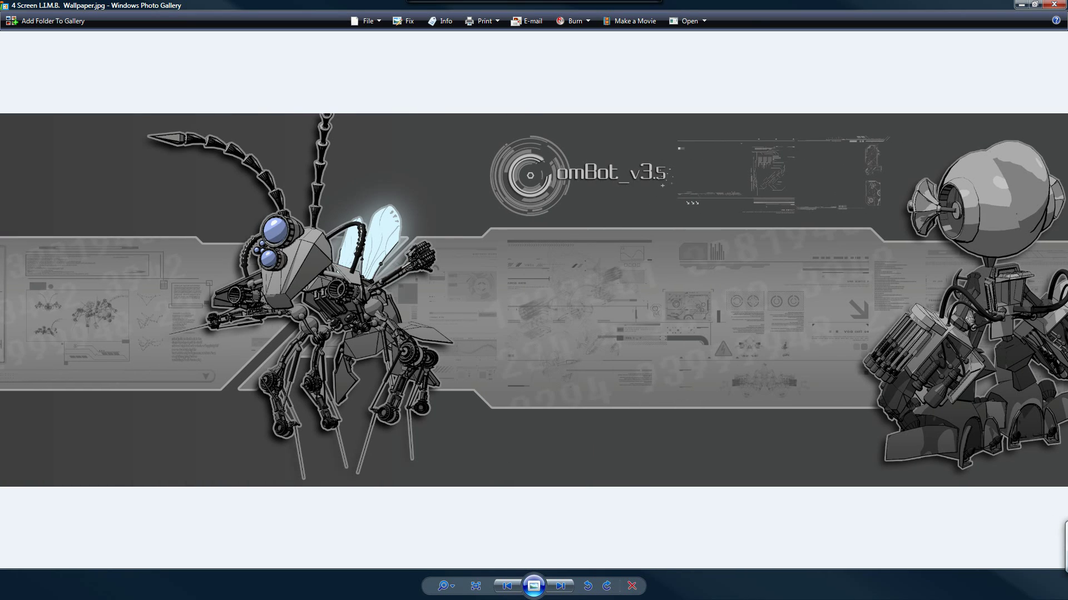
key("Right")
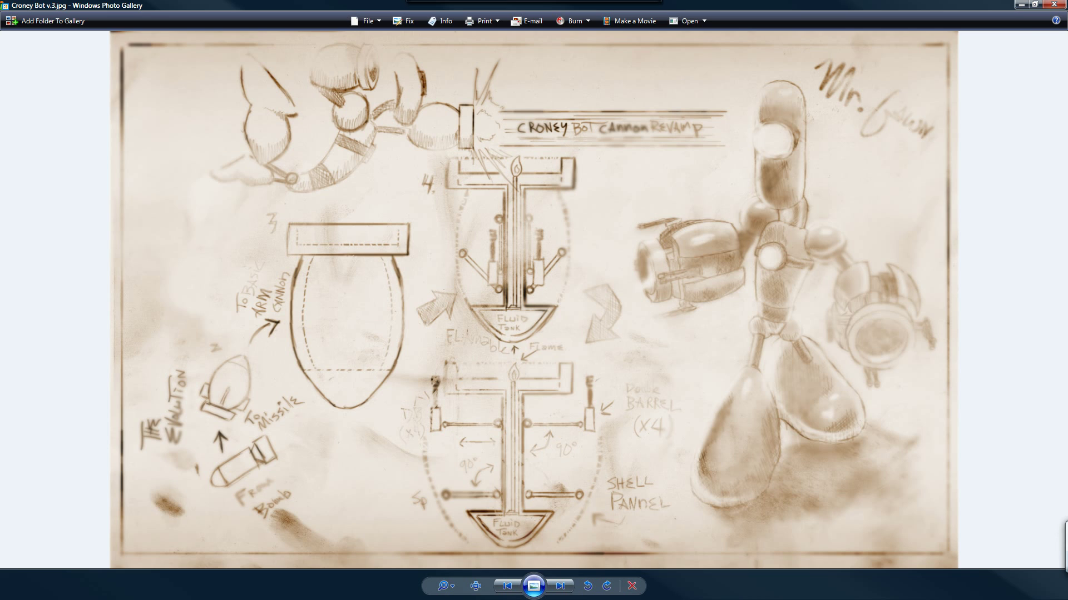
scroll(534, 300, "up", 1)
scroll(534, 300, "up", 1)
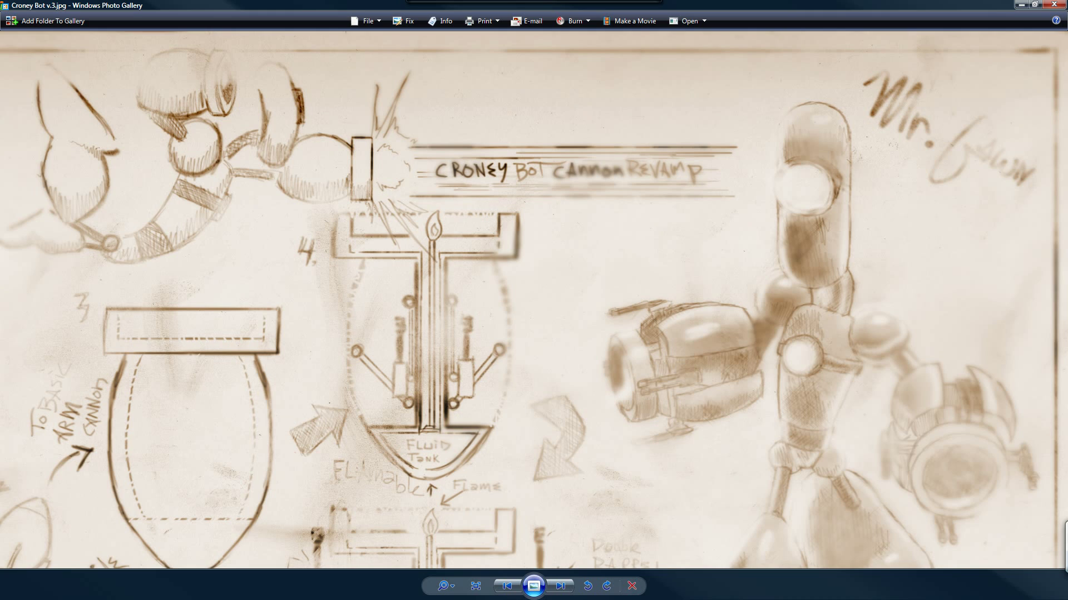
Move from the Croney Bot v.3 cannon sketch to the Croney Bot v3.5 character sheet
key("Right")
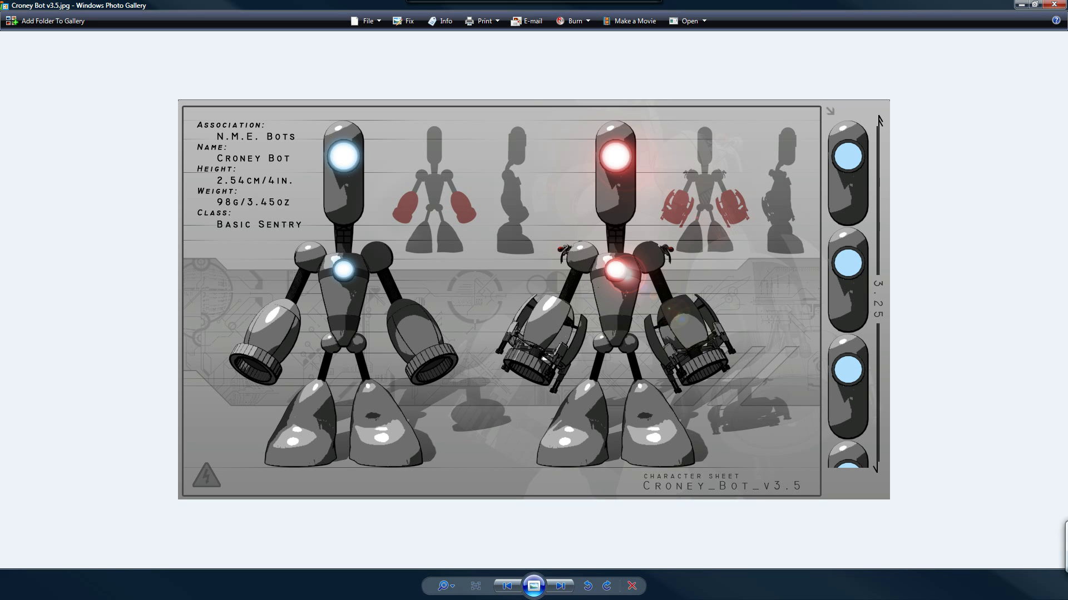
View the Original and Re-Imagined Concept Sketches, then exit full-screen viewing
key("Right")
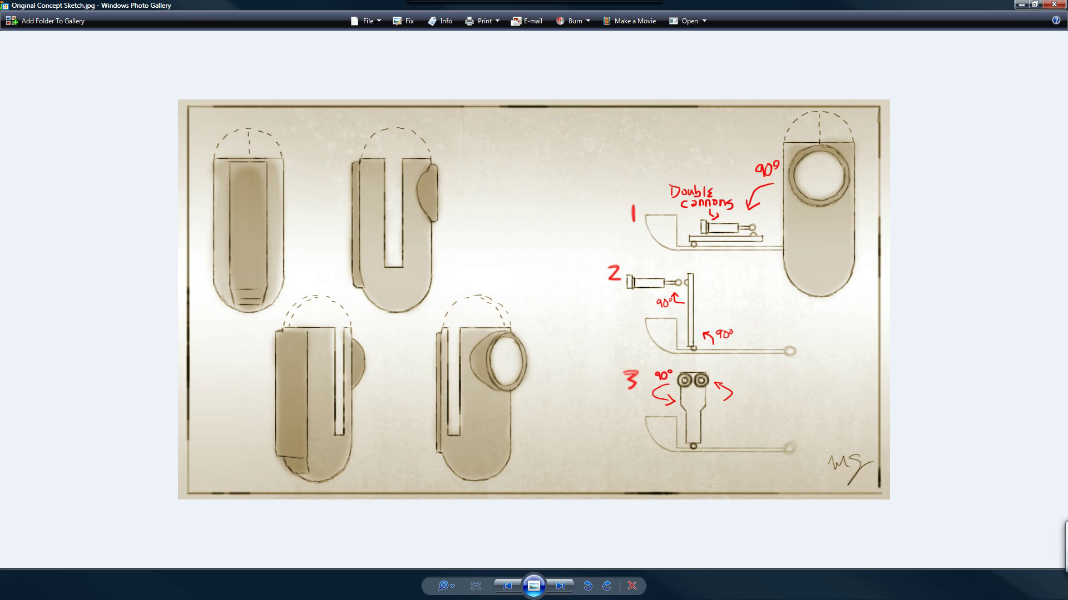
key("Right")
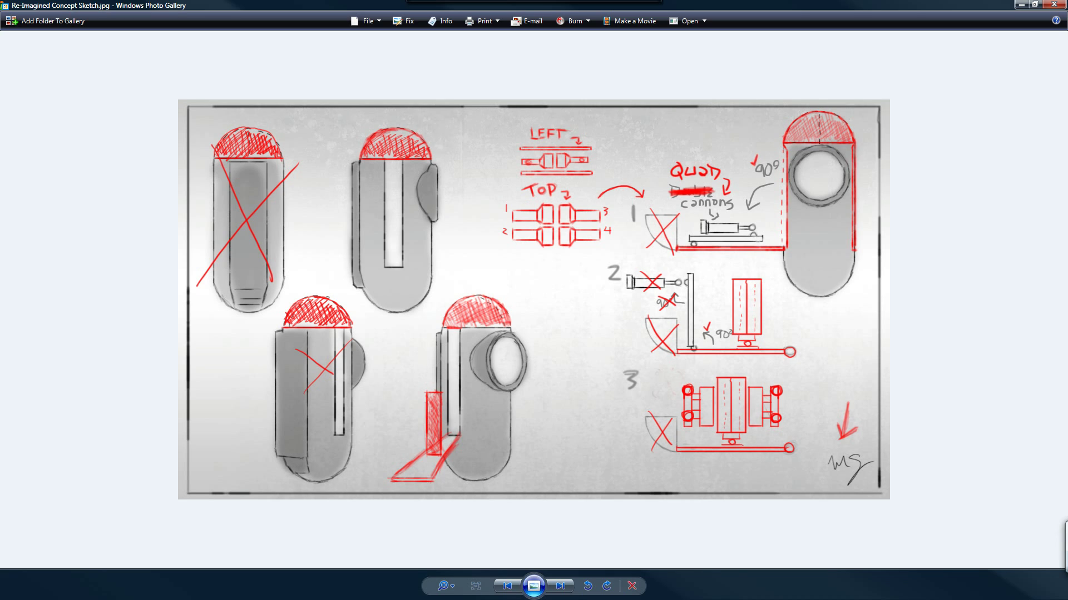
key("Escape")
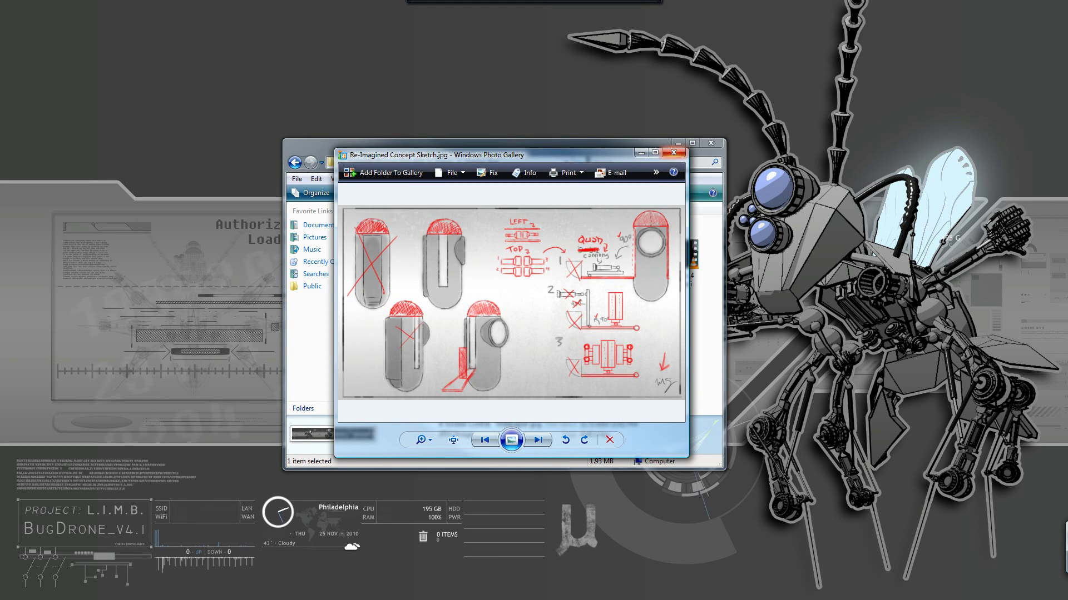
Close Photo Gallery and play Croney Bot v.4 Turntable.avi in VLC
key("alt+F4")
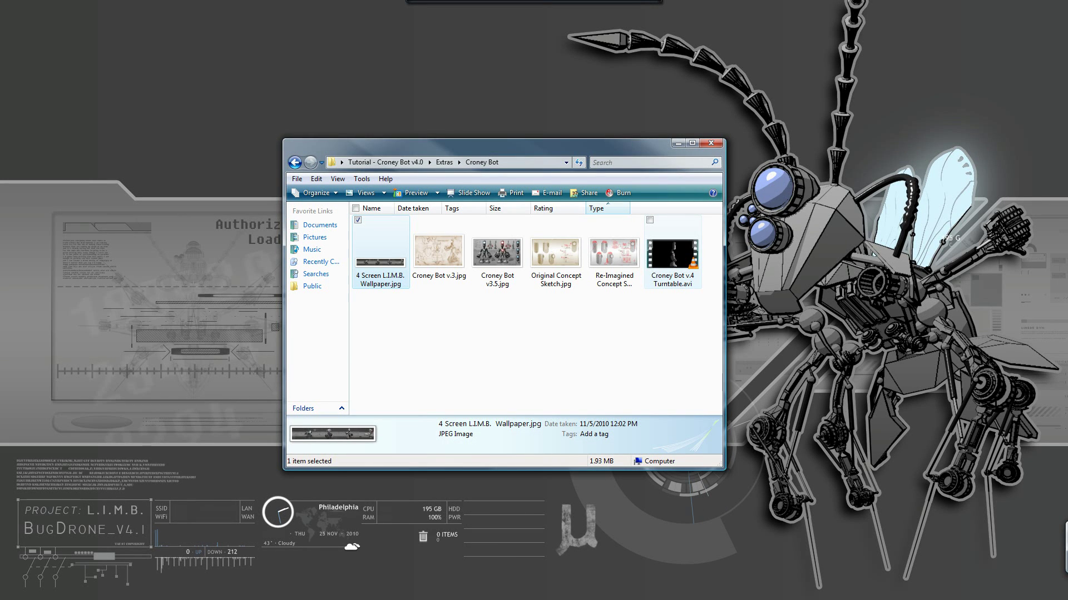
key("End")
key("Return")
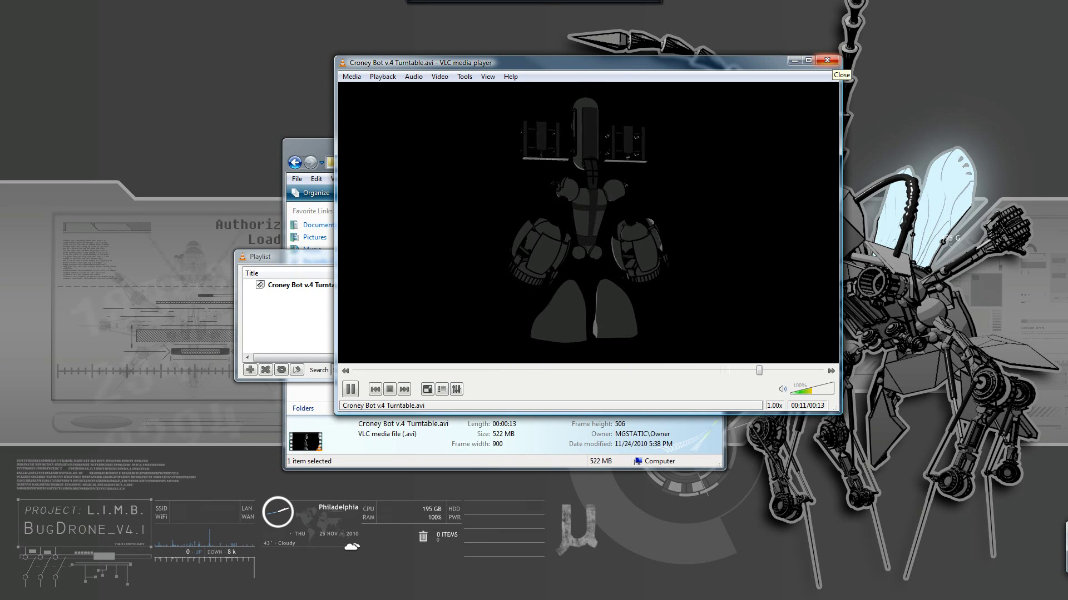
Close VLC, view a promotional image from MG Promo, then return to Extras
left_click(827, 61)
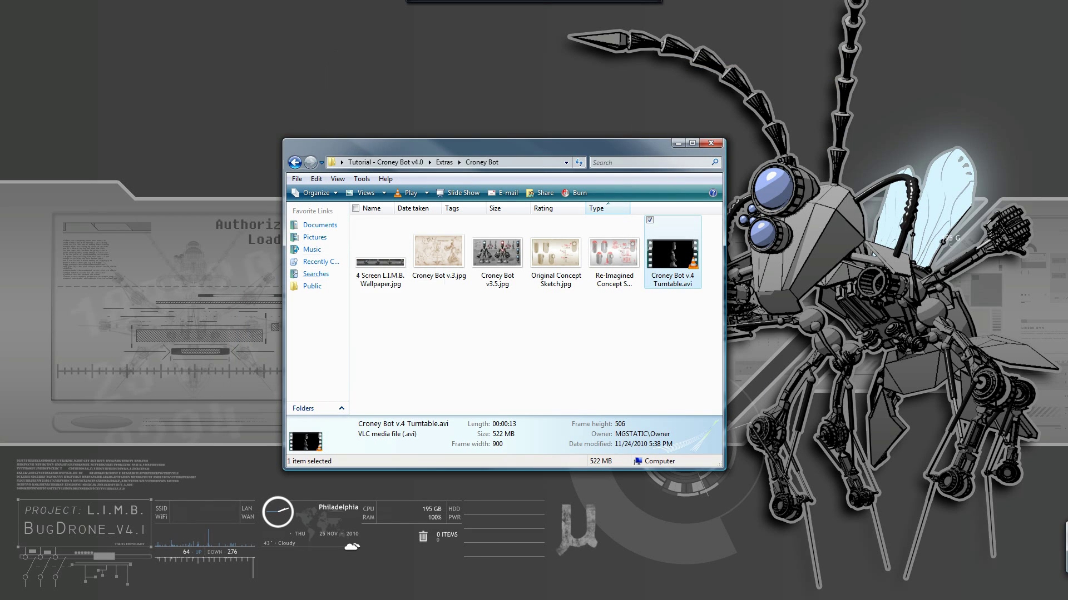
key("BackSpace")
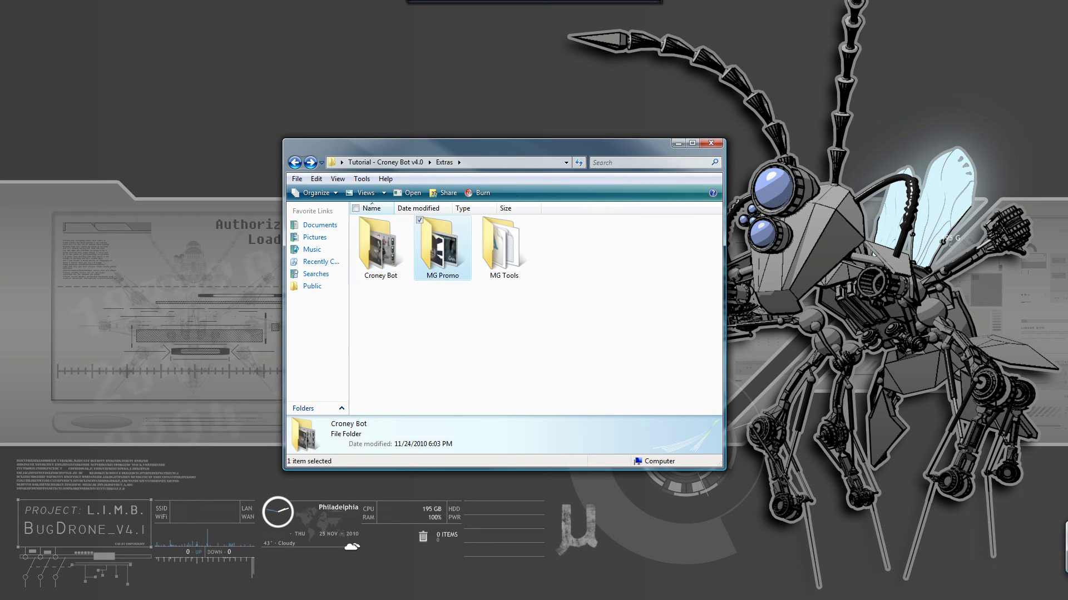
double_click(443, 246)
double_click(380, 246)
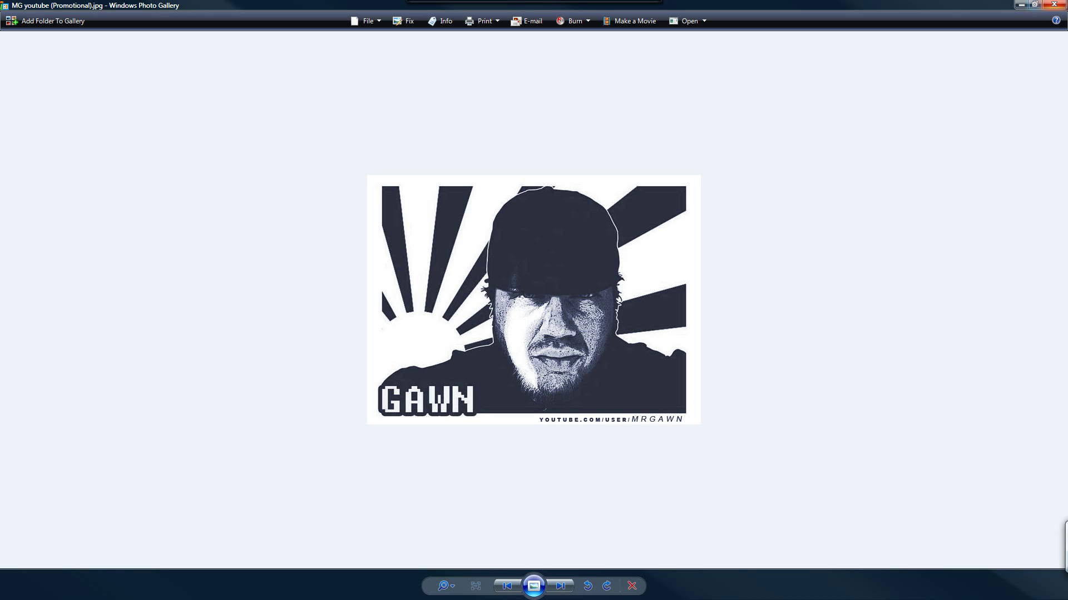
left_click(1053, 4)
key("BackSpace")
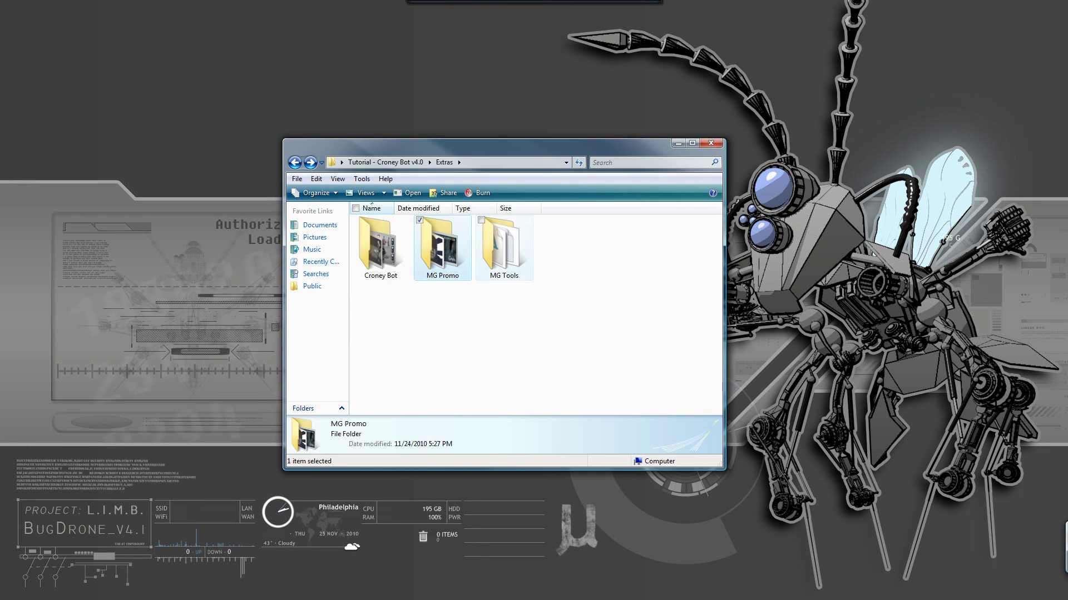
Check the details of Mr Gawn Tools.mnu and Install Mr Gawn Tools.txt in MG Tools, then go back up
double_click(504, 247)
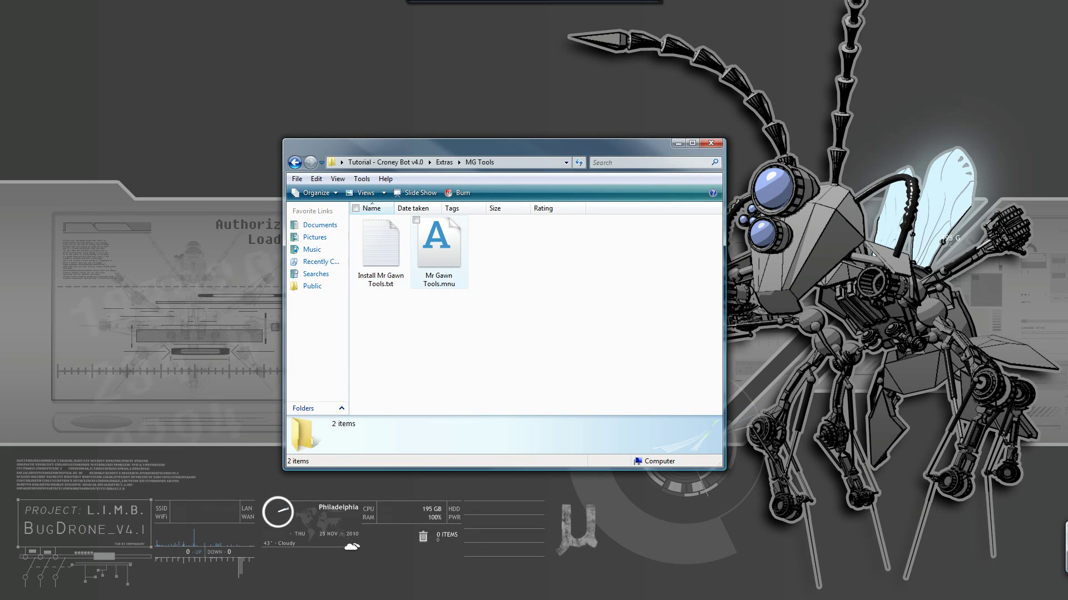
left_click(438, 250)
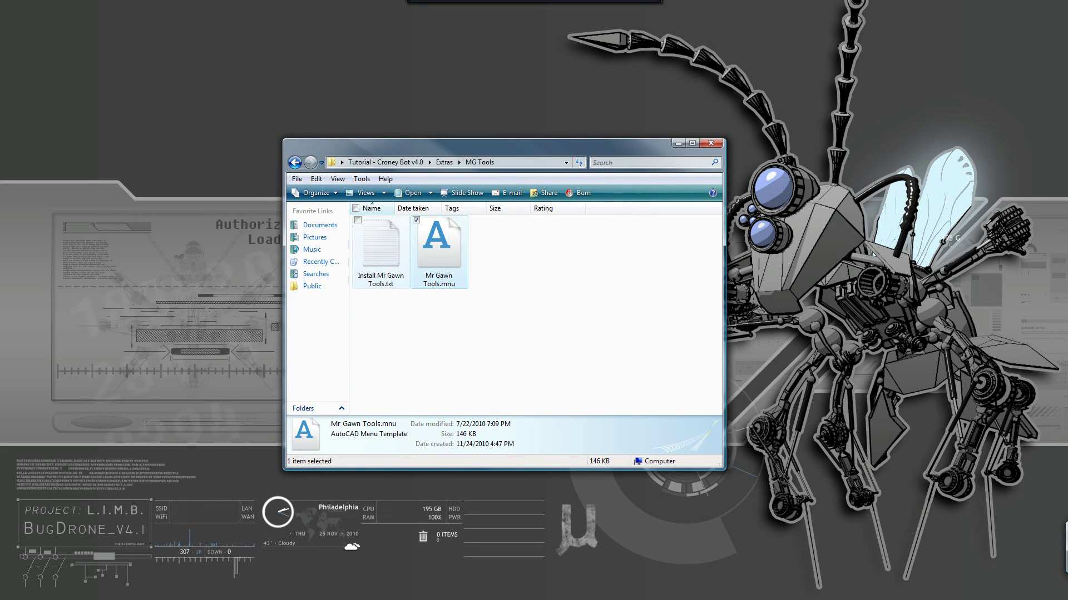
left_click(380, 250)
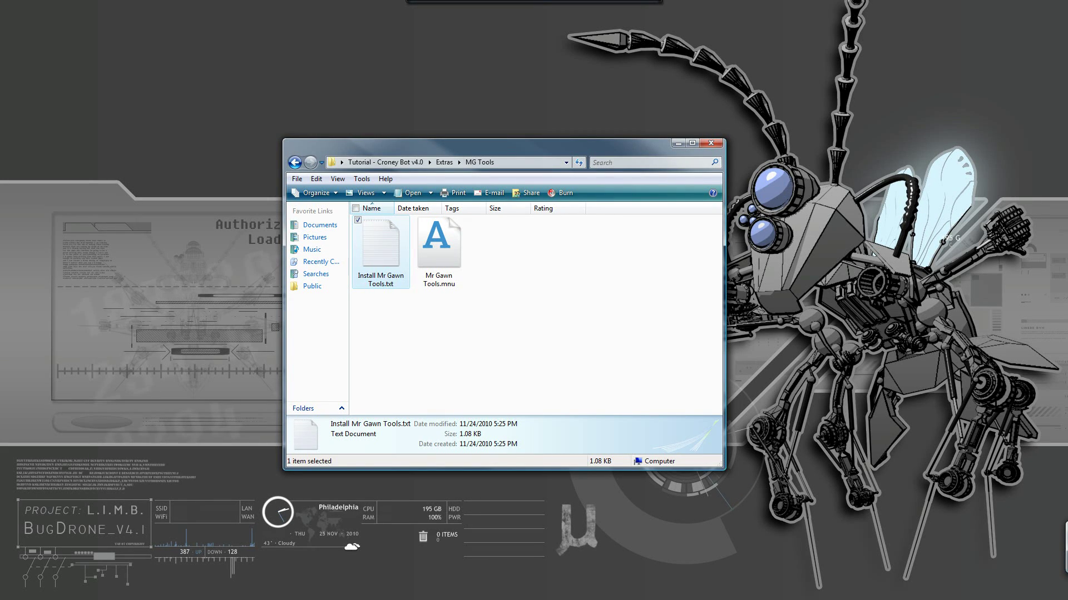
key("BackSpace")
key("BackSpace")
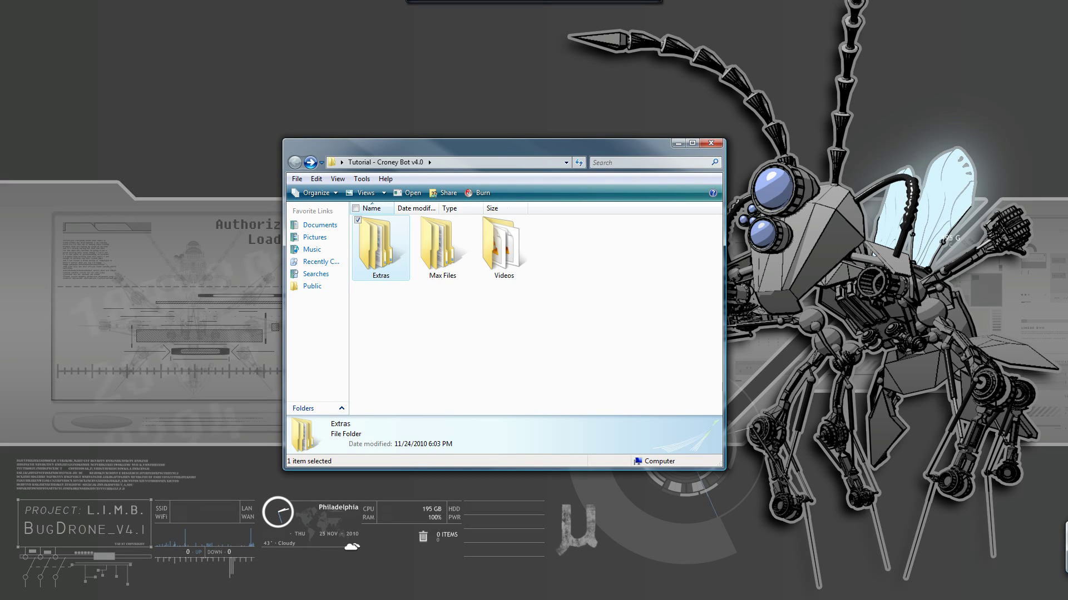
key("Right")
key("Return")
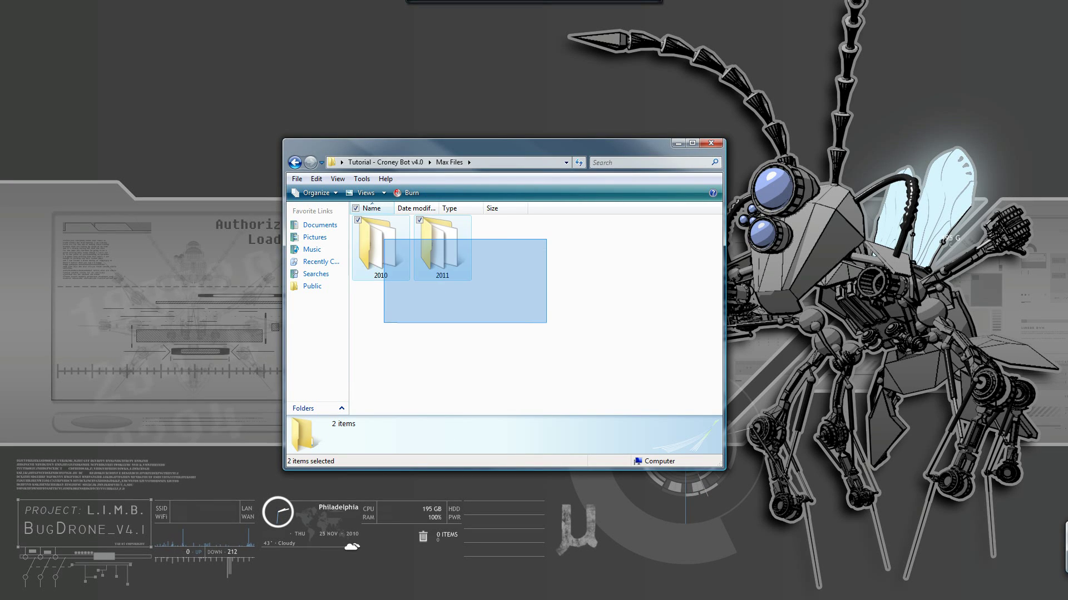
left_click_drag(546, 239, 383, 323)
left_click(358, 220)
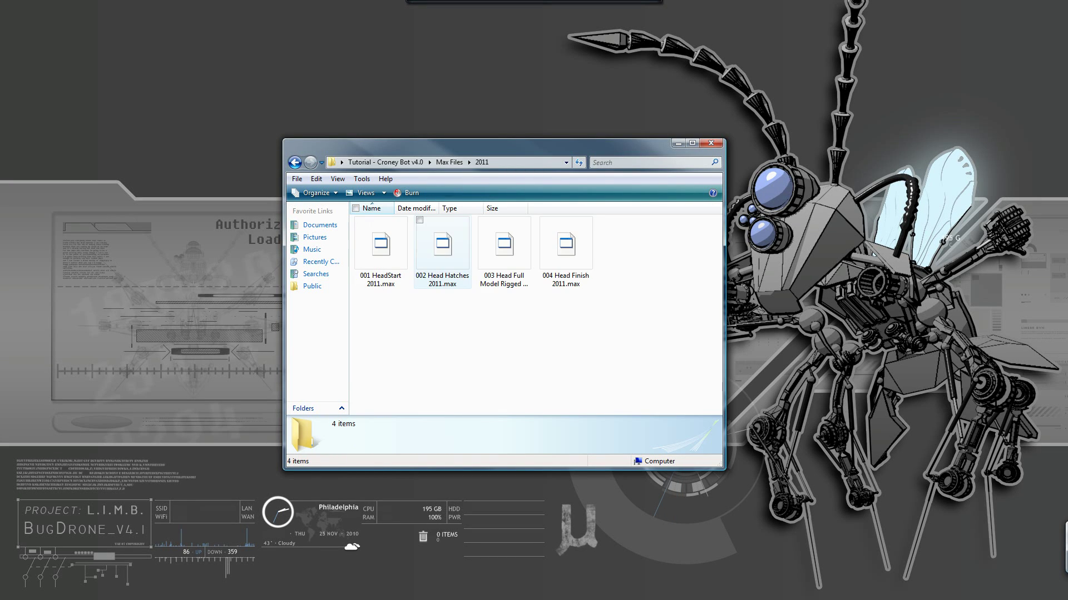
mouse_move(638, 229)
left_mouse_down()
mouse_move(412, 316)
mouse_move(361, 320)
left_mouse_up()
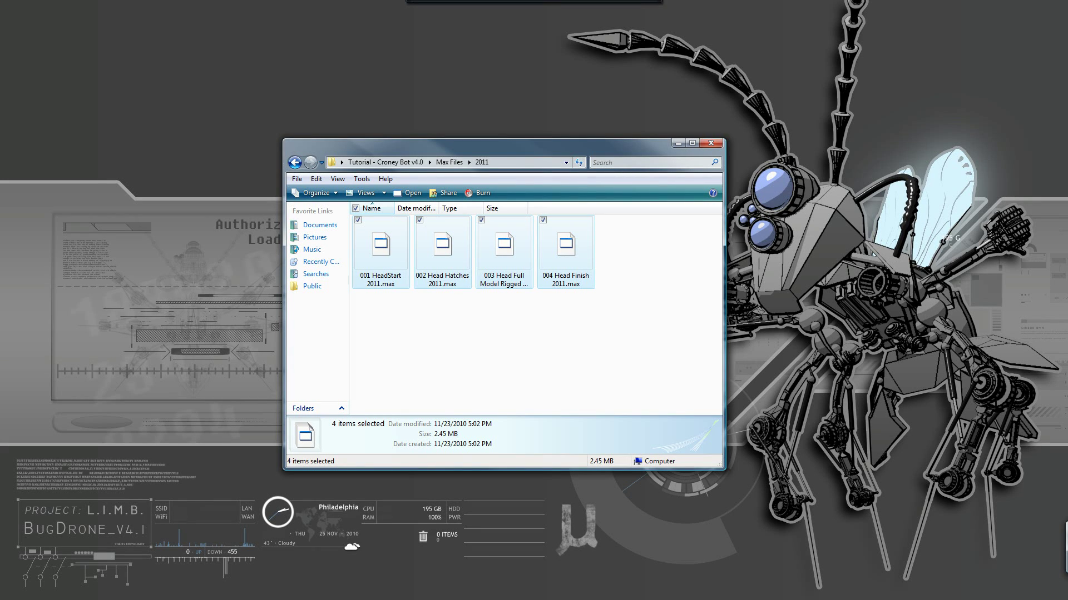
key("BackSpace")
double_click(380, 250)
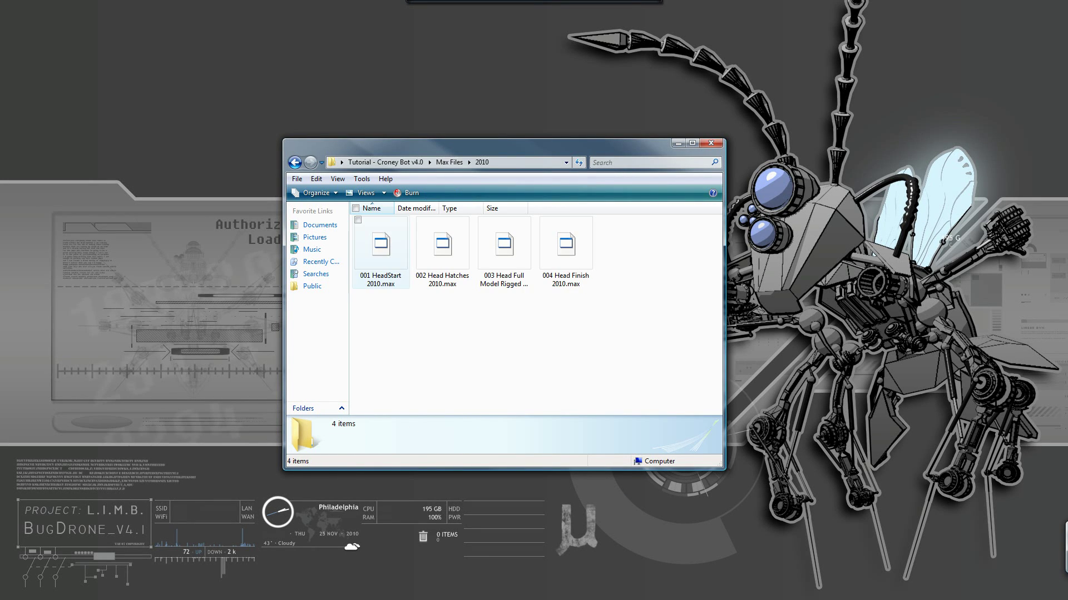
left_click(380, 251)
left_click(443, 251)
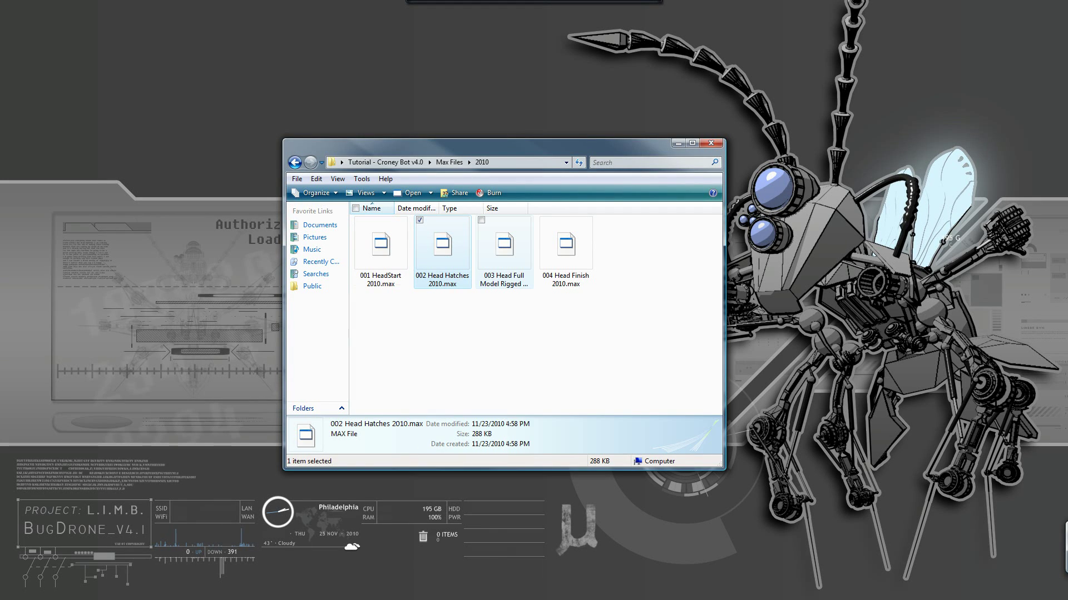
left_click(504, 251)
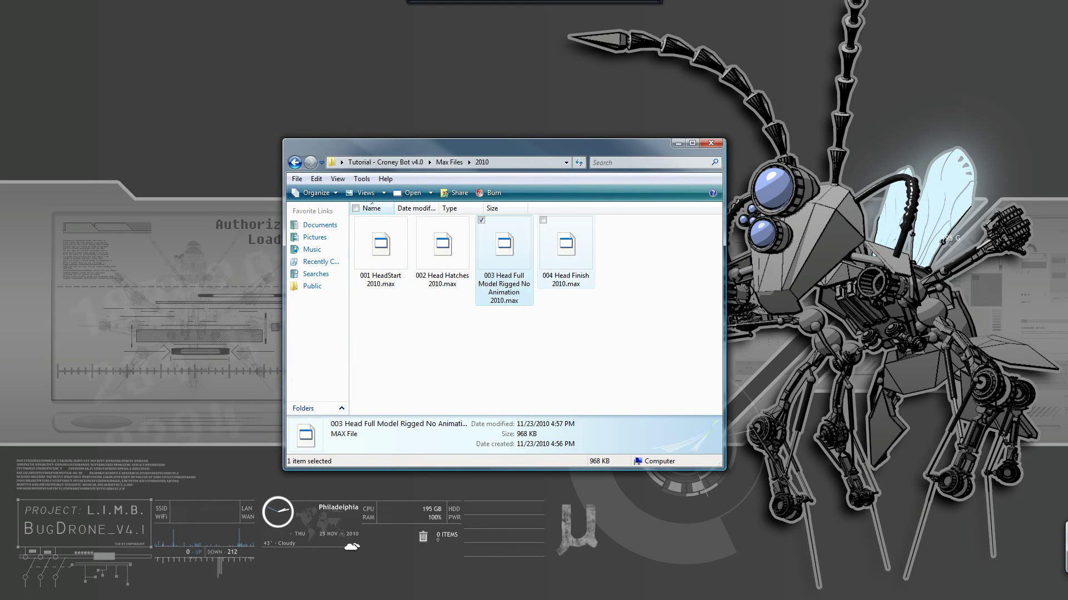
left_click(566, 251)
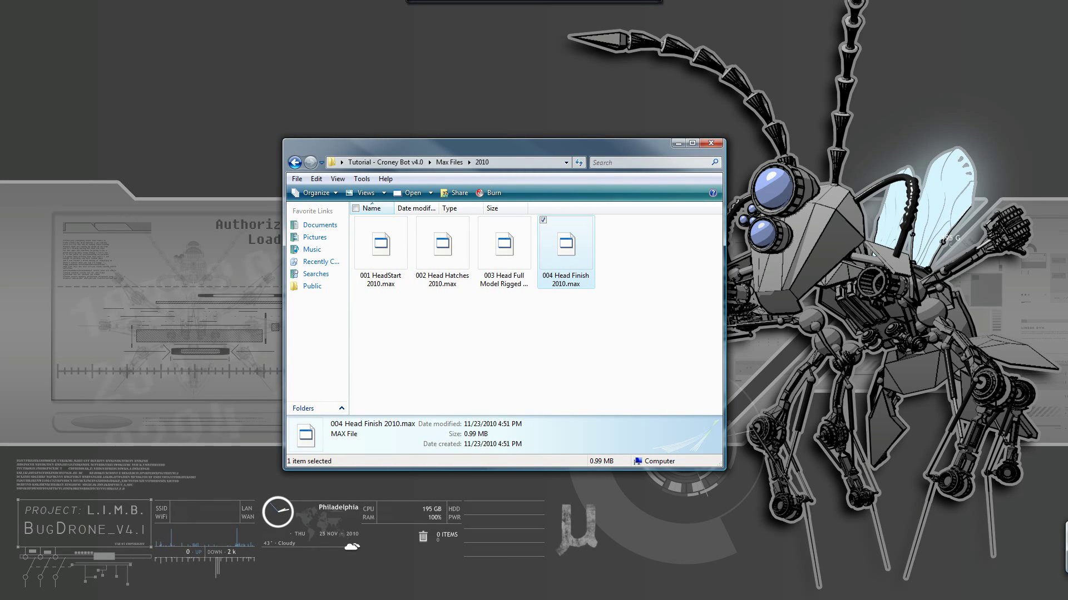
key("BackSpace")
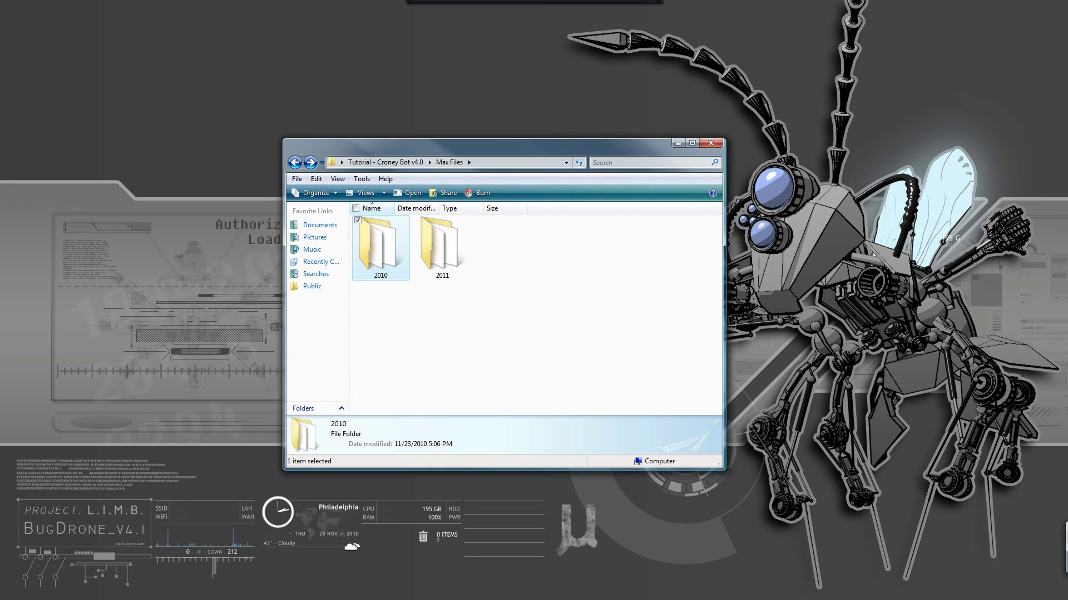
key("BackSpace")
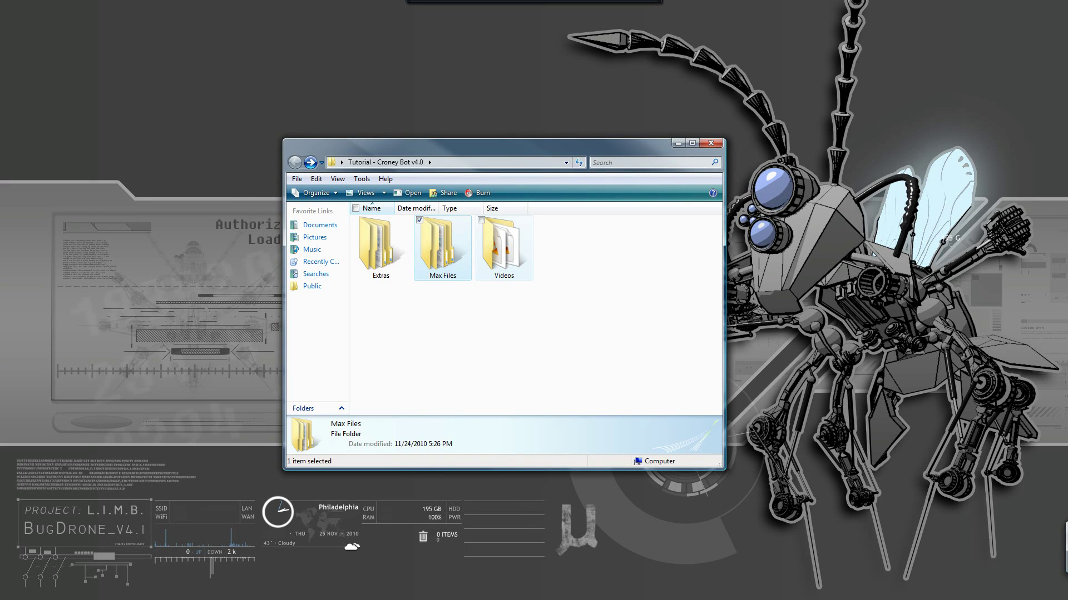
Open Videos and select all five tutorial .flv videos, totalling 1.26 GB
double_click(503, 245)
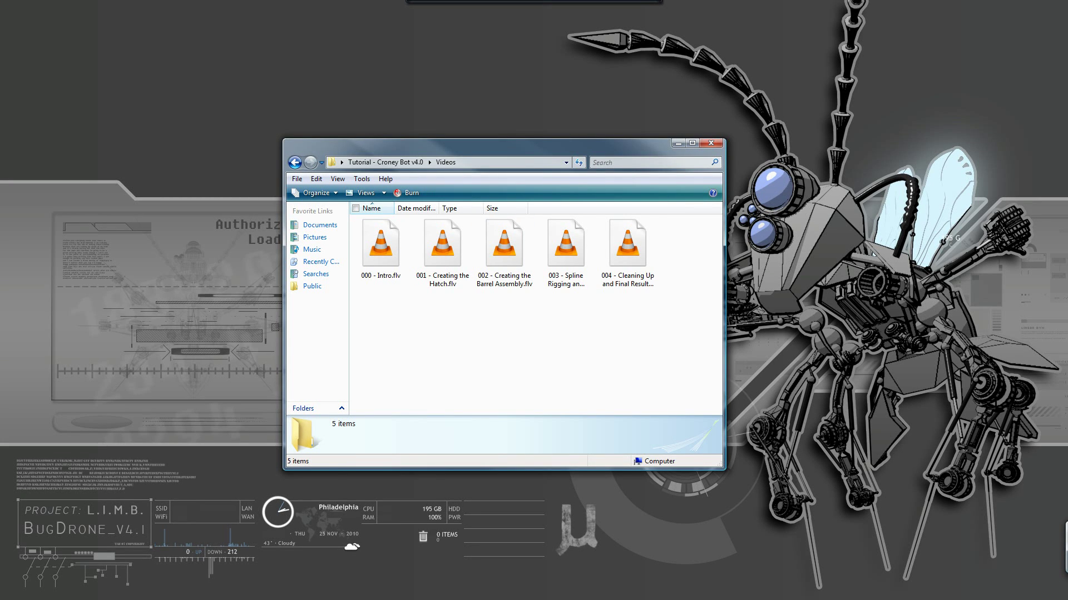
key("ctrl+a")
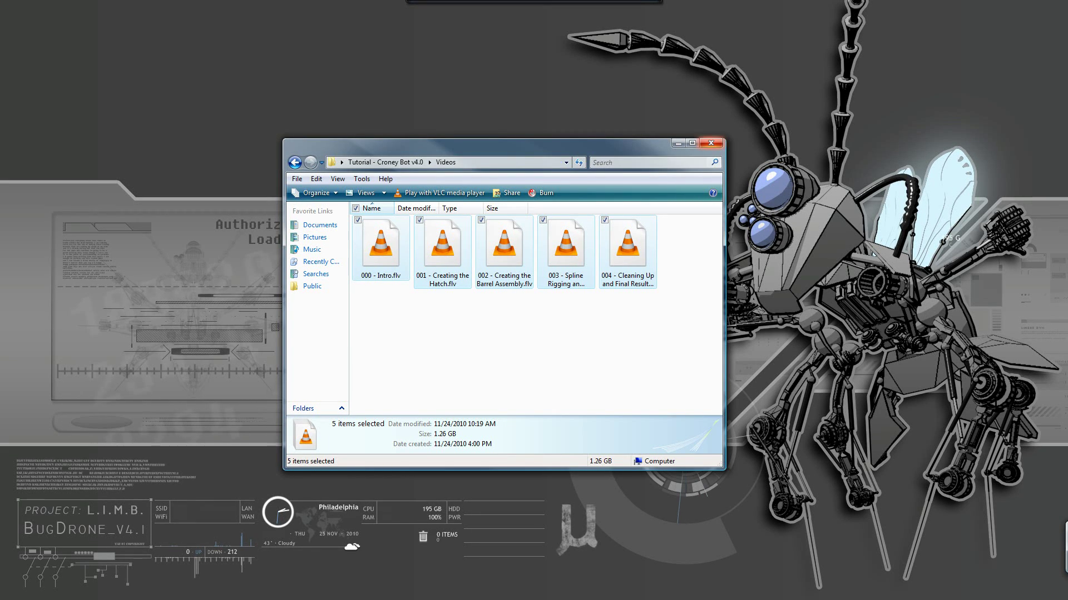
left_click(711, 143)
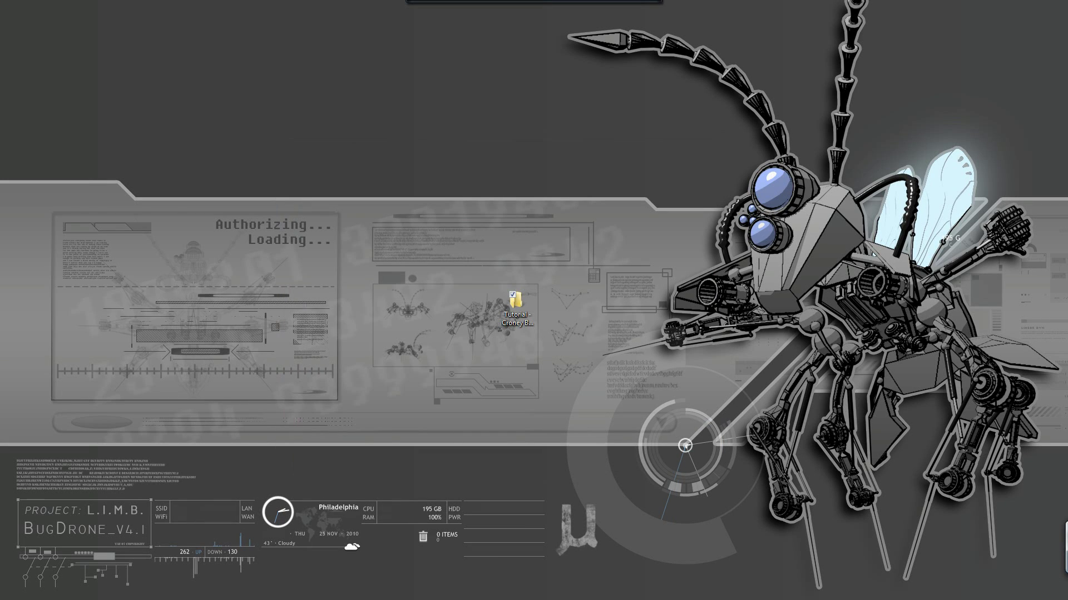